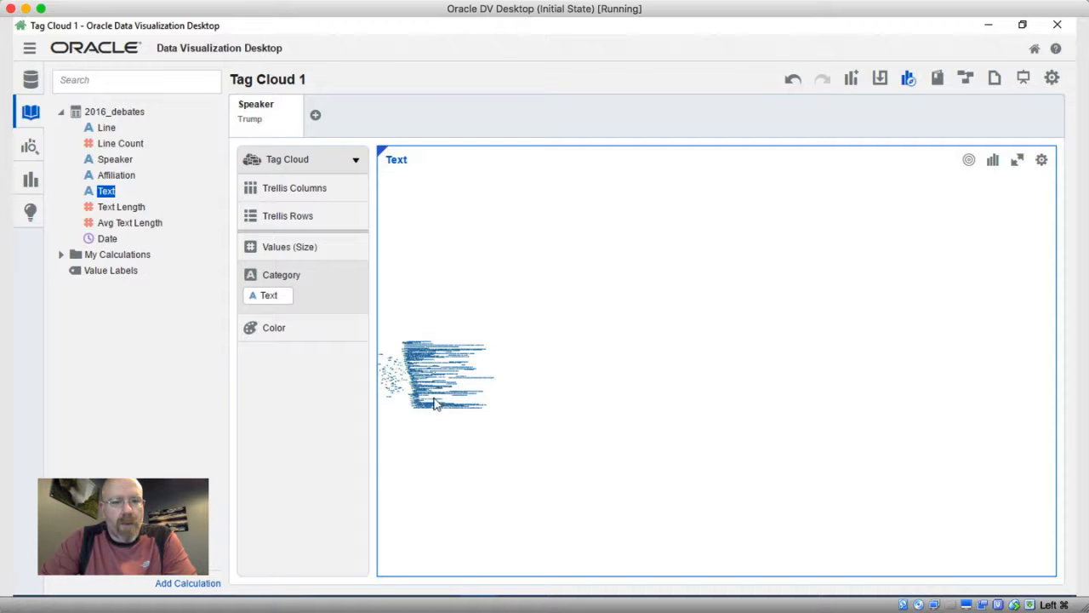
Switch to OpenRefine in Safari and load debate-2.csv from the Downloads folder as the source of a new project.
{"action": "mouse_move", "coordinate": [432, 395]}
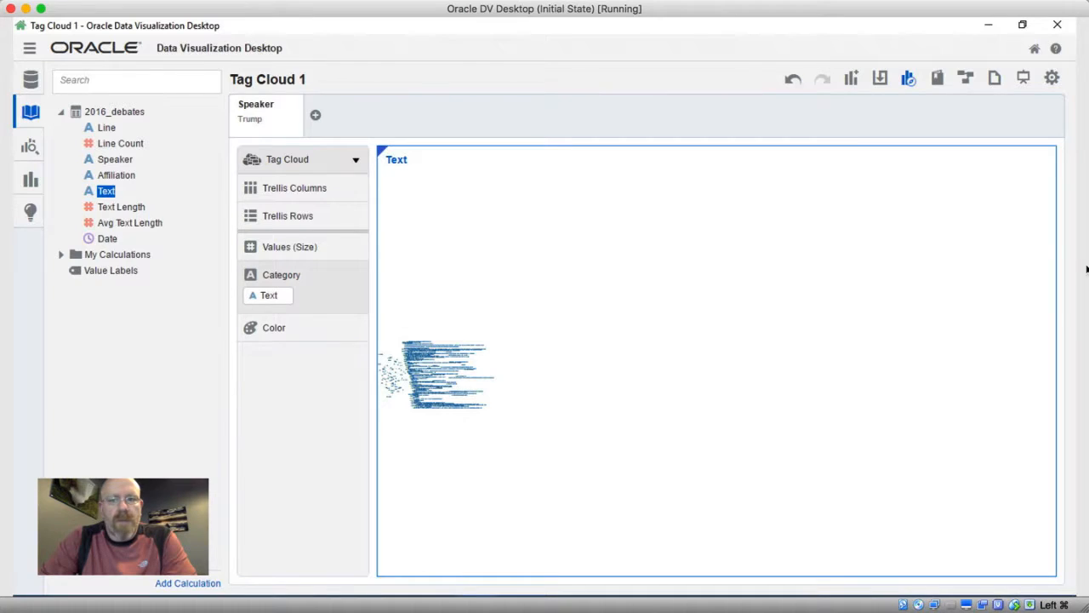
{"action": "mouse_move", "coordinate": [1087, 269]}
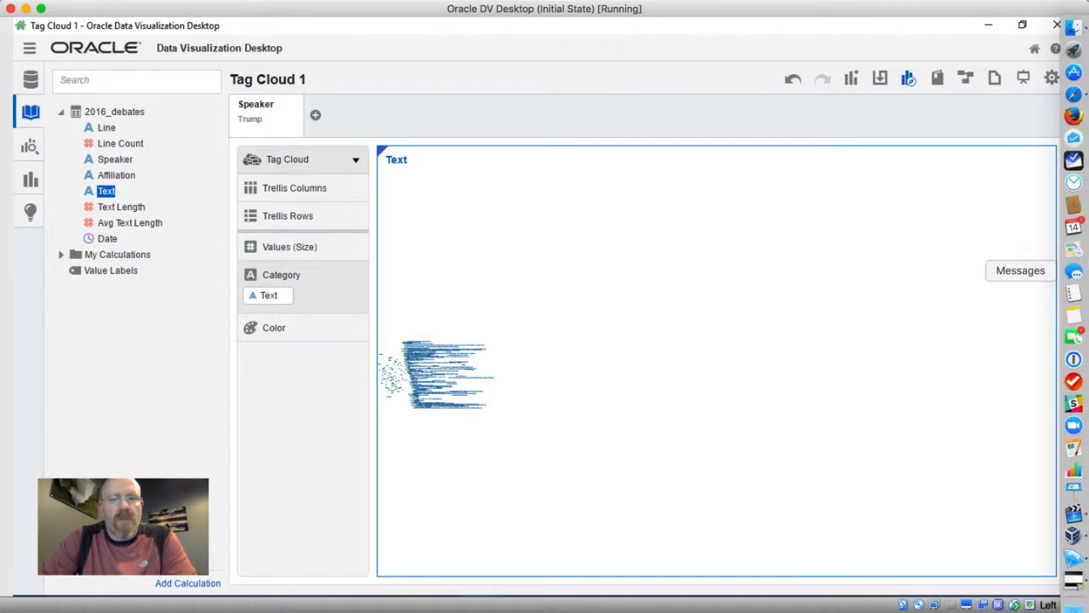
{"action": "left_click", "coordinate": [1075, 95]}
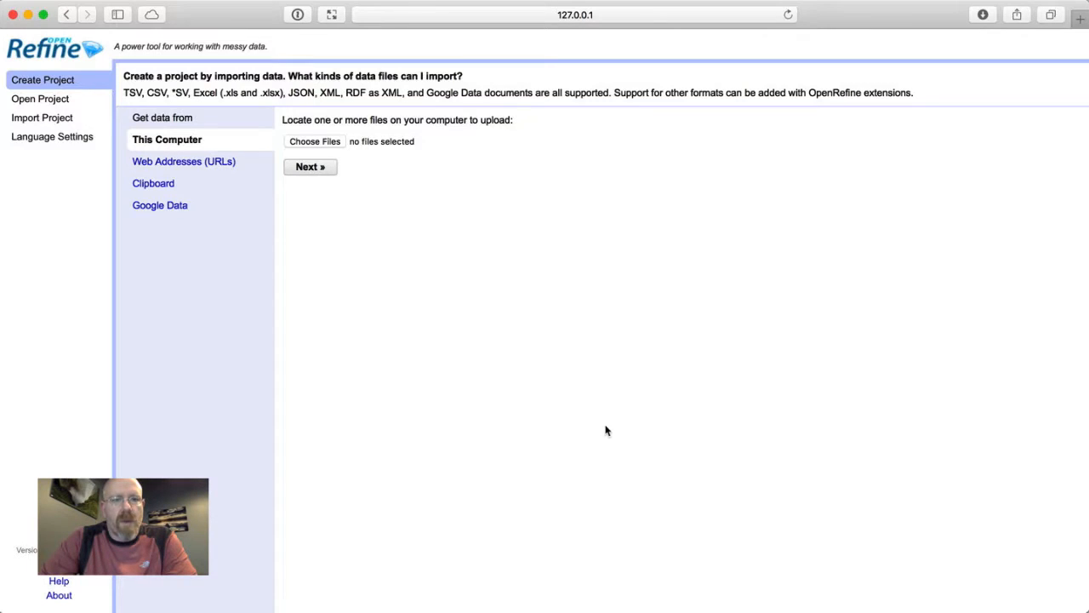
{"action": "left_click", "coordinate": [335, 145]}
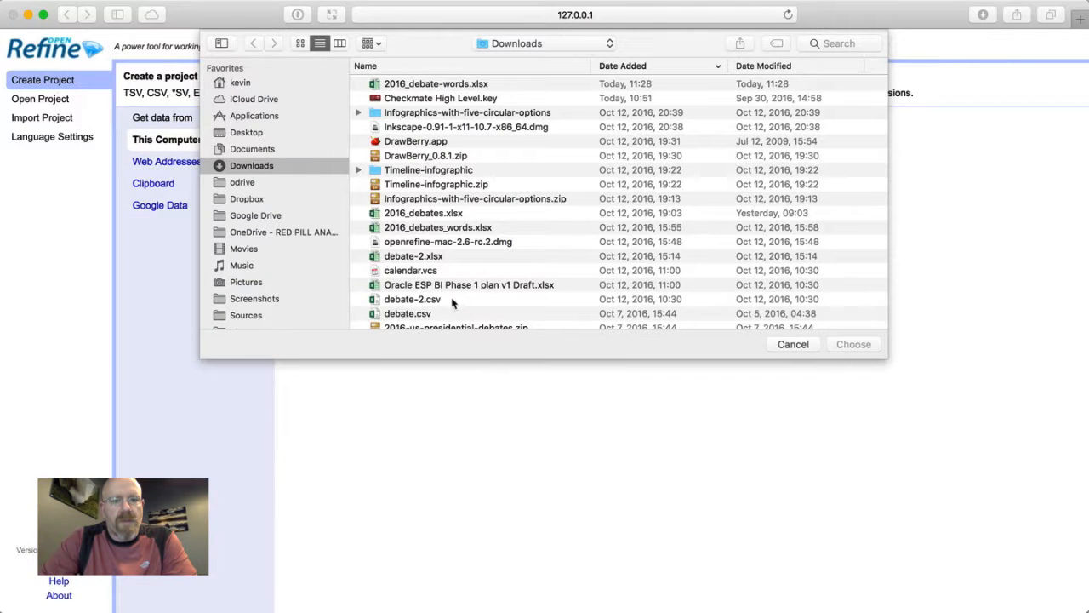
{"action": "left_click", "coordinate": [453, 299]}
{"action": "left_click", "coordinate": [853, 344]}
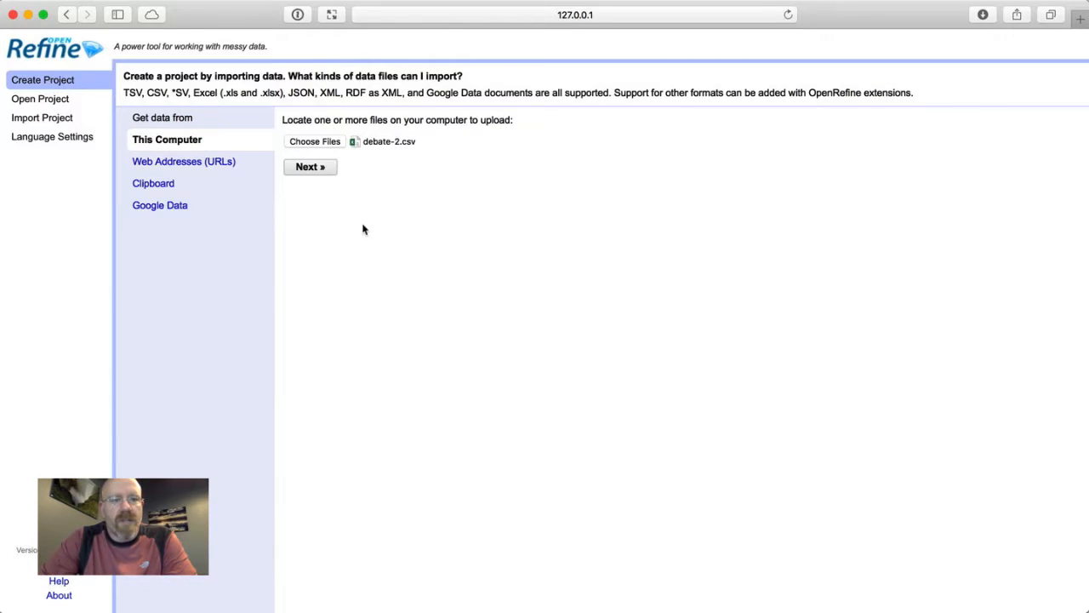
{"action": "left_click", "coordinate": [311, 167]}
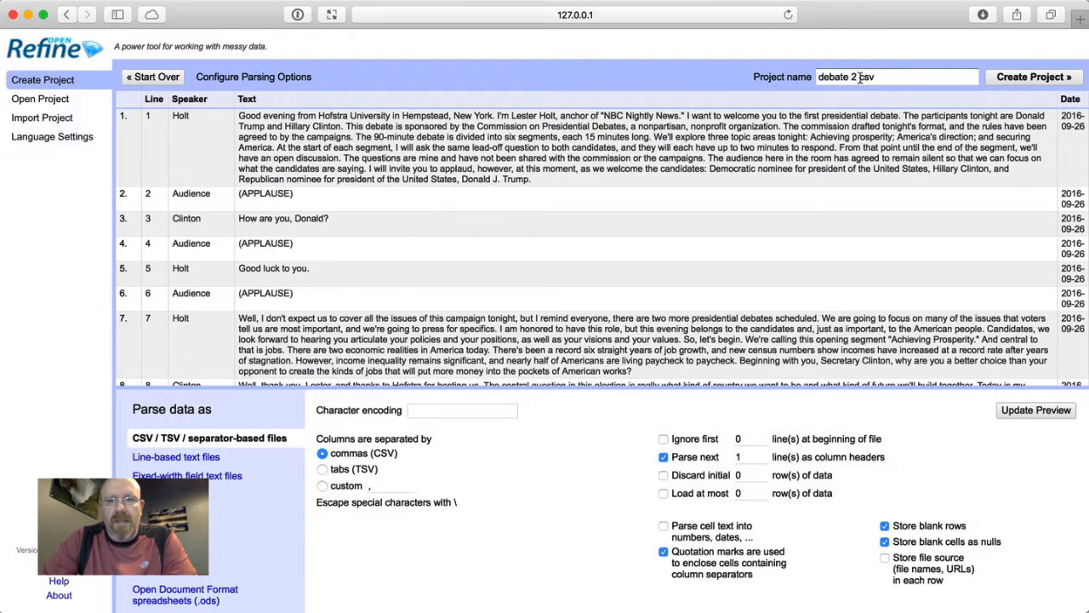
Name the project "debate words csv" and create it with the existing comma-separated parsing options.
{"action": "left_click", "coordinate": [860, 77]}
{"action": "key", "text": "BackSpace"}
{"action": "key", "text": "BackSpace"}
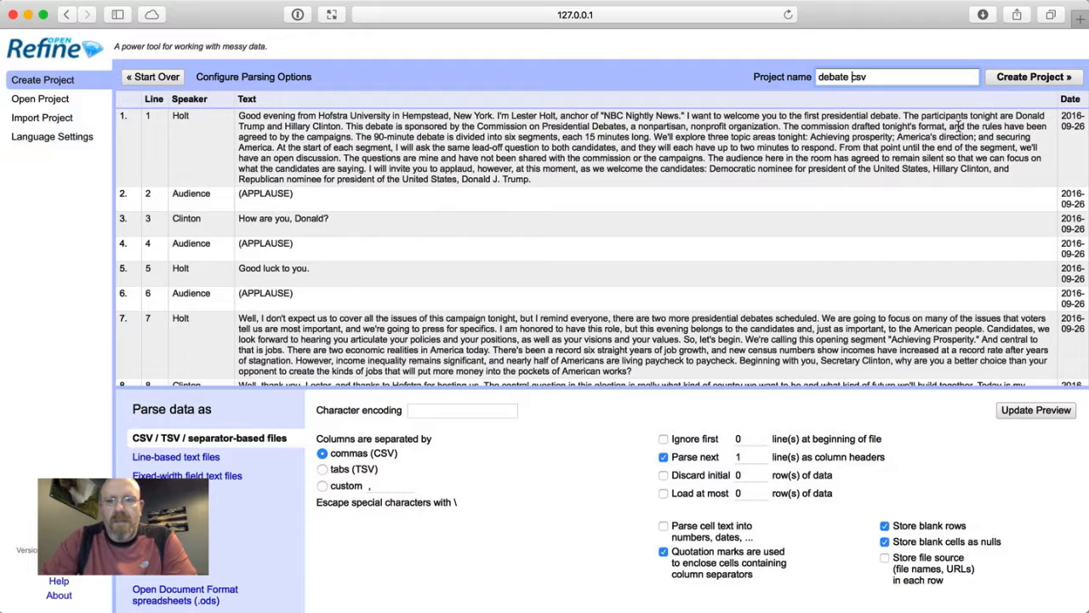
{"action": "type", "text": "words"}
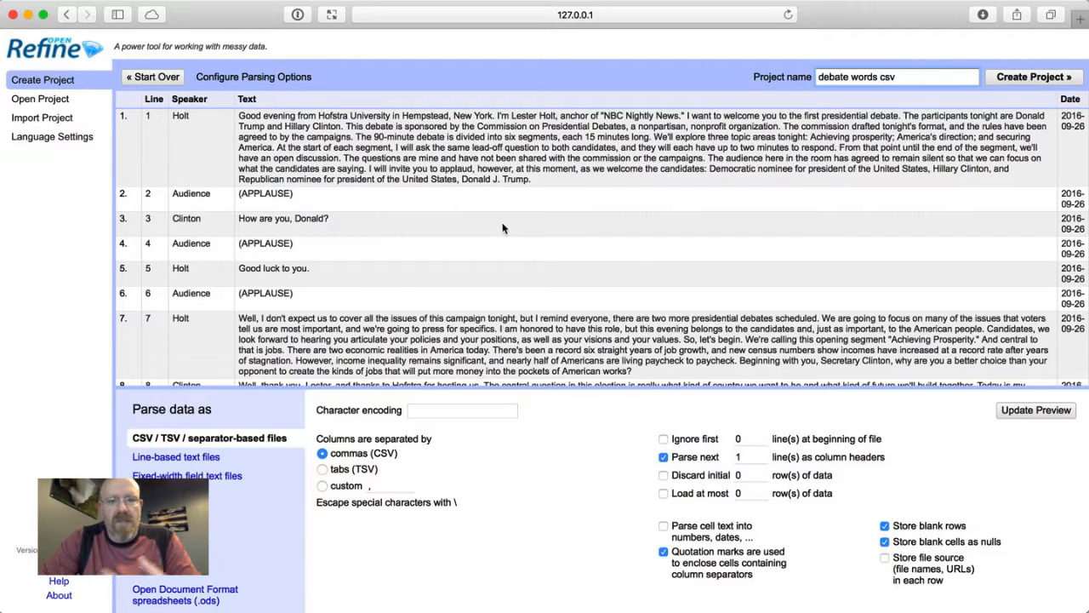
{"action": "left_click", "coordinate": [1021, 80]}
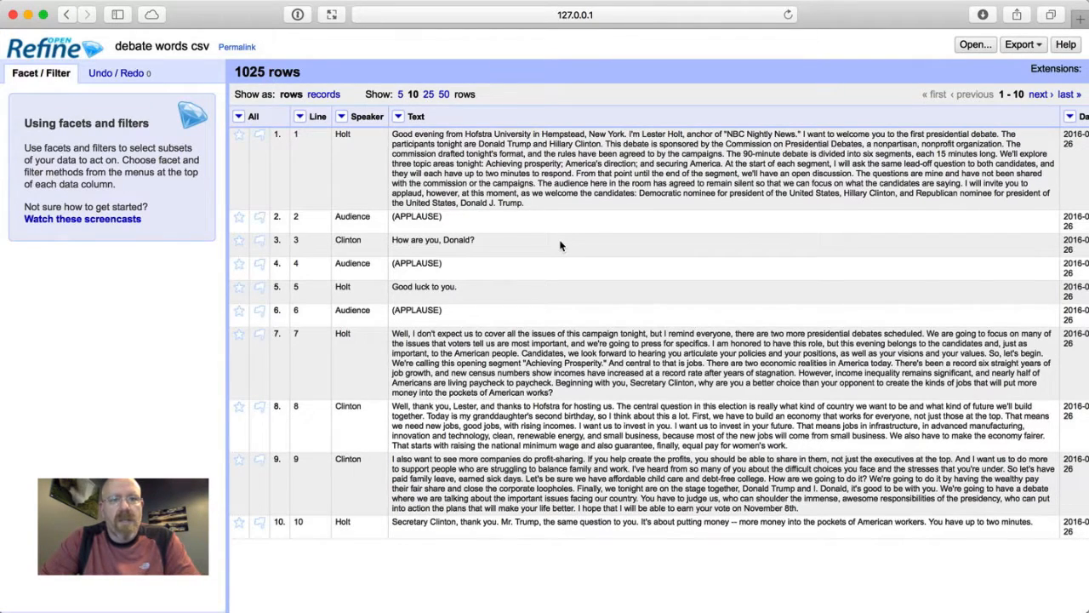
Convert all cells of the Text column to lowercase.
{"action": "left_click", "coordinate": [398, 117]}
{"action": "mouse_move", "coordinate": [416, 175]}
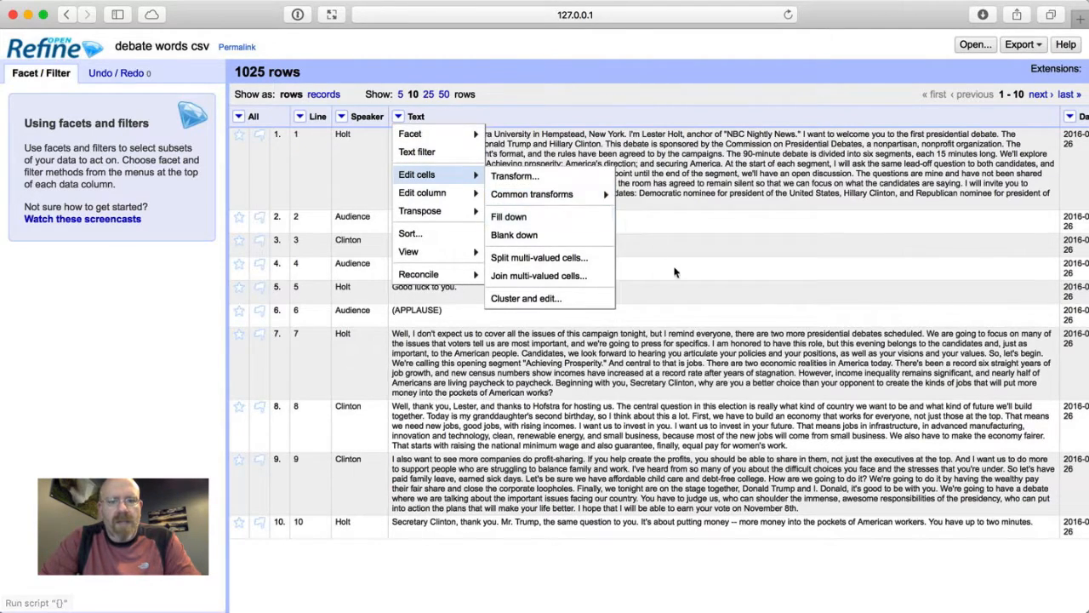
{"action": "mouse_move", "coordinate": [601, 203]}
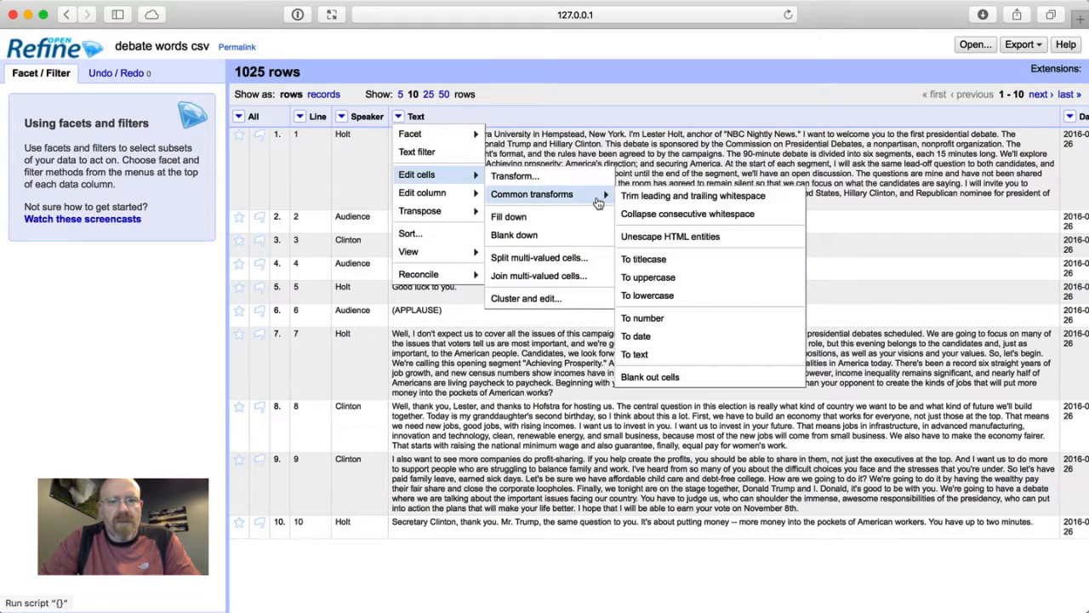
{"action": "left_click", "coordinate": [655, 296]}
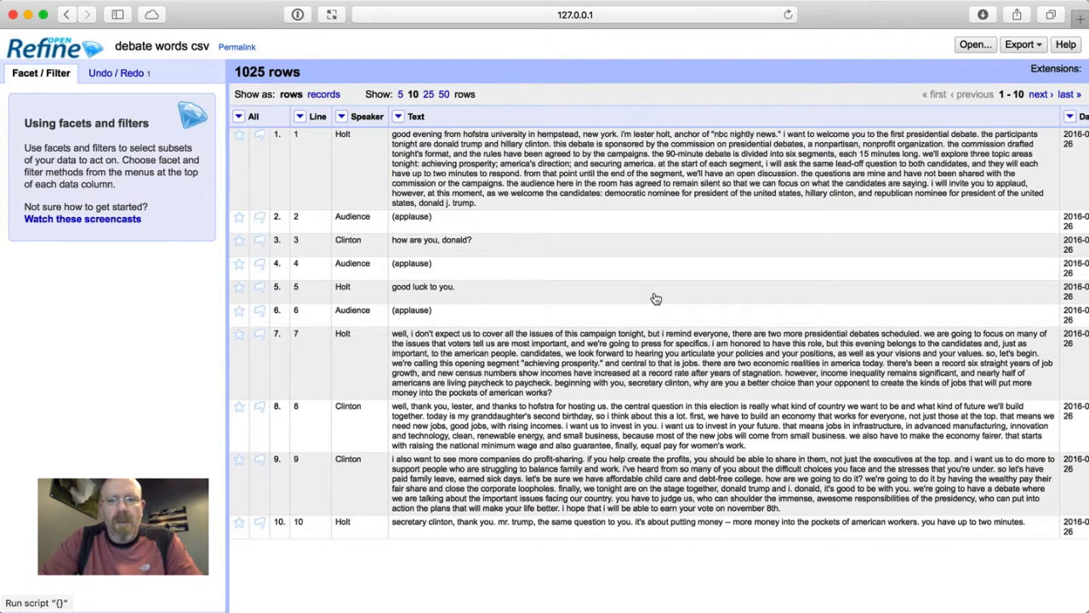
Strip punctuation from the Text column with the custom GREL transform value.replace(/\p{Punct}/,'').
{"action": "left_click", "coordinate": [399, 117]}
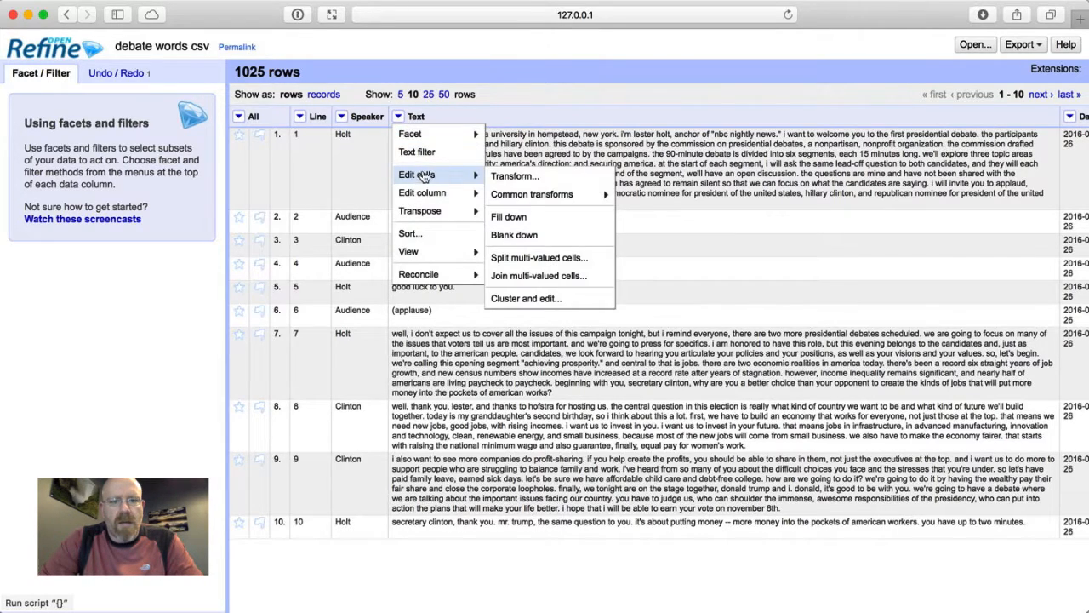
{"action": "left_click", "coordinate": [506, 177]}
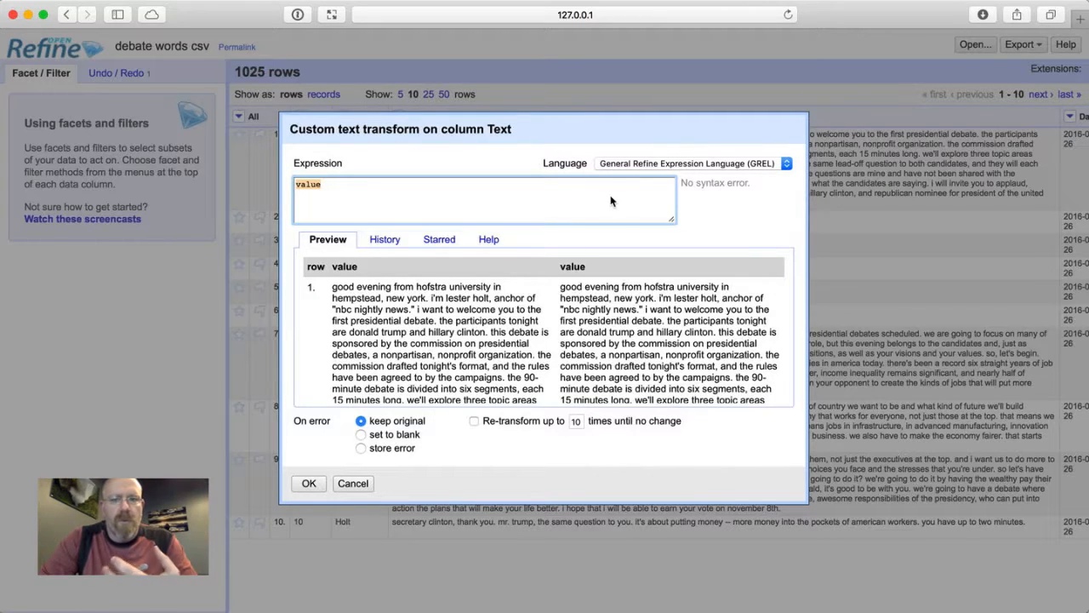
{"action": "type", "text": "value.replace(/\\p{Punct}/,'')"}
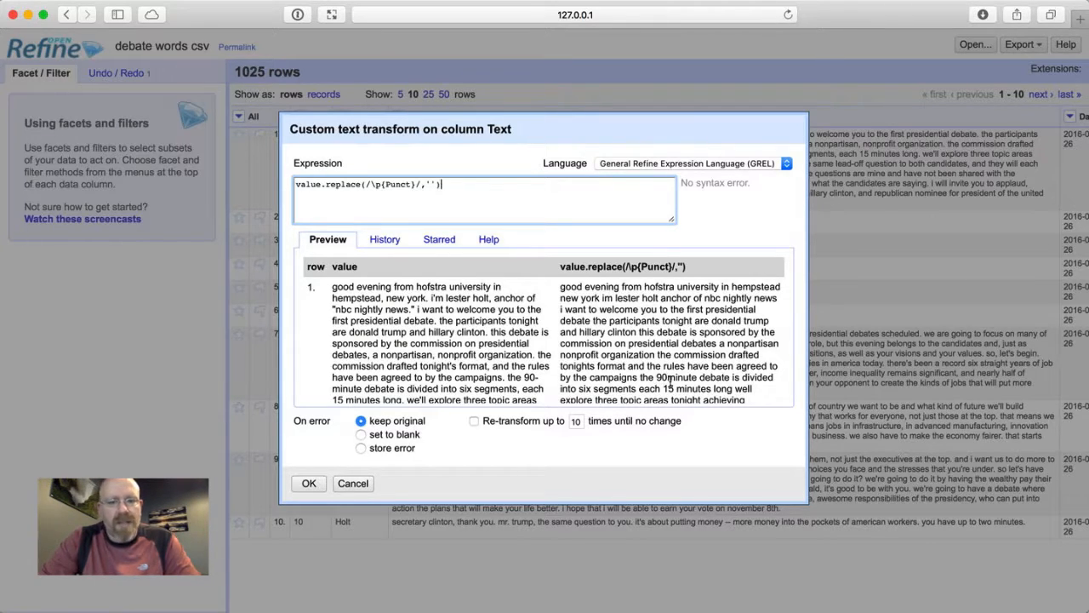
{"action": "mouse_move", "coordinate": [661, 378]}
{"action": "left_mouse_down"}
{"action": "mouse_move", "coordinate": [685, 379]}
{"action": "mouse_move", "coordinate": [657, 378]}
{"action": "left_mouse_up"}
{"action": "left_click", "coordinate": [657, 377]}
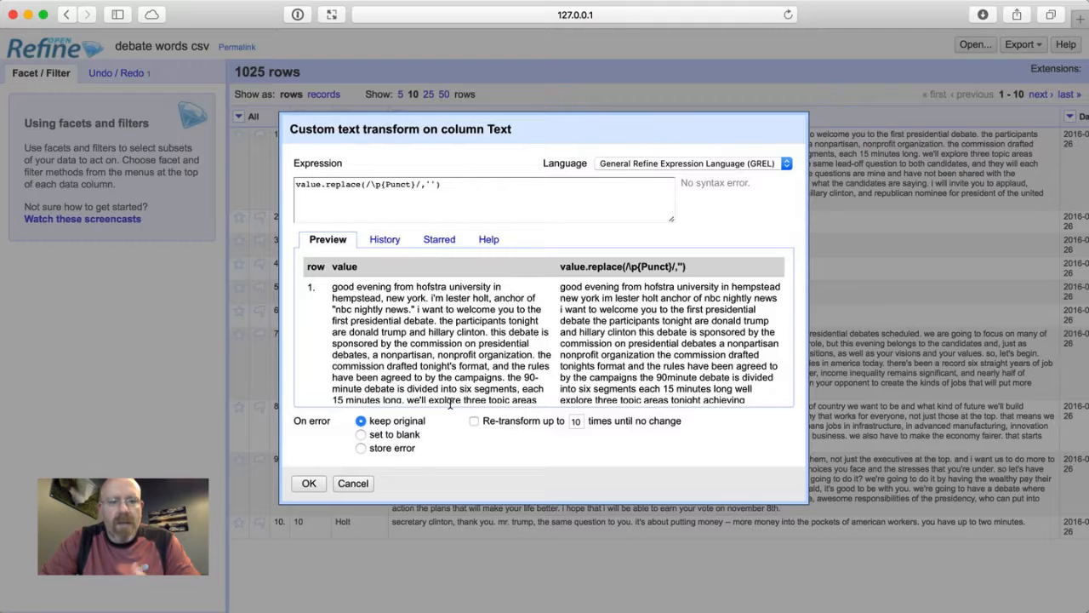
{"action": "left_click", "coordinate": [309, 483]}
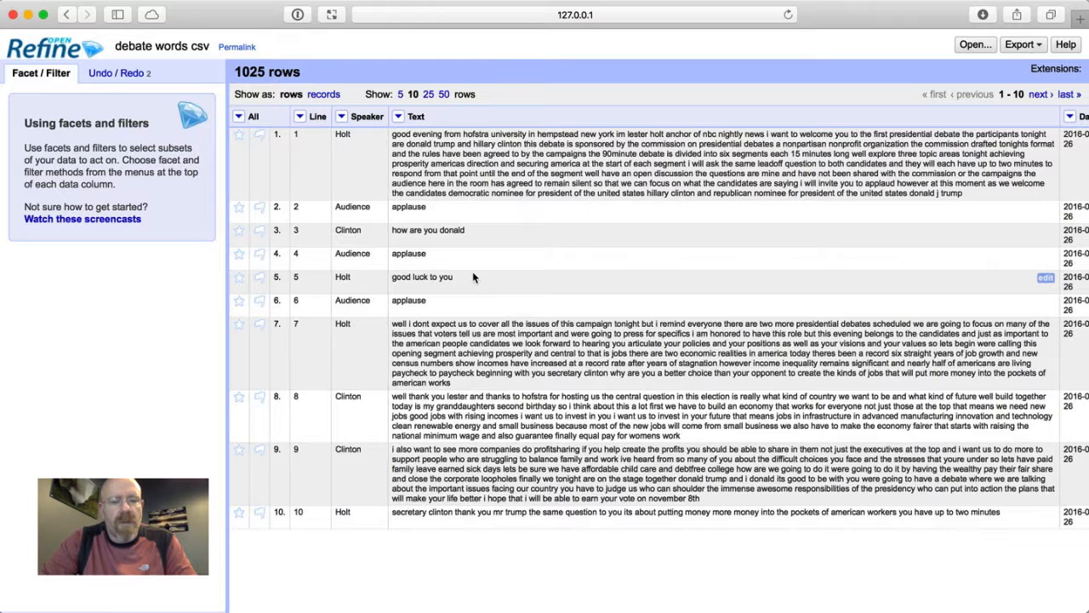
Split the multi-valued cells of the Text column into one word per row, using a space as the separator.
{"action": "left_click", "coordinate": [398, 116]}
{"action": "mouse_move", "coordinate": [426, 175]}
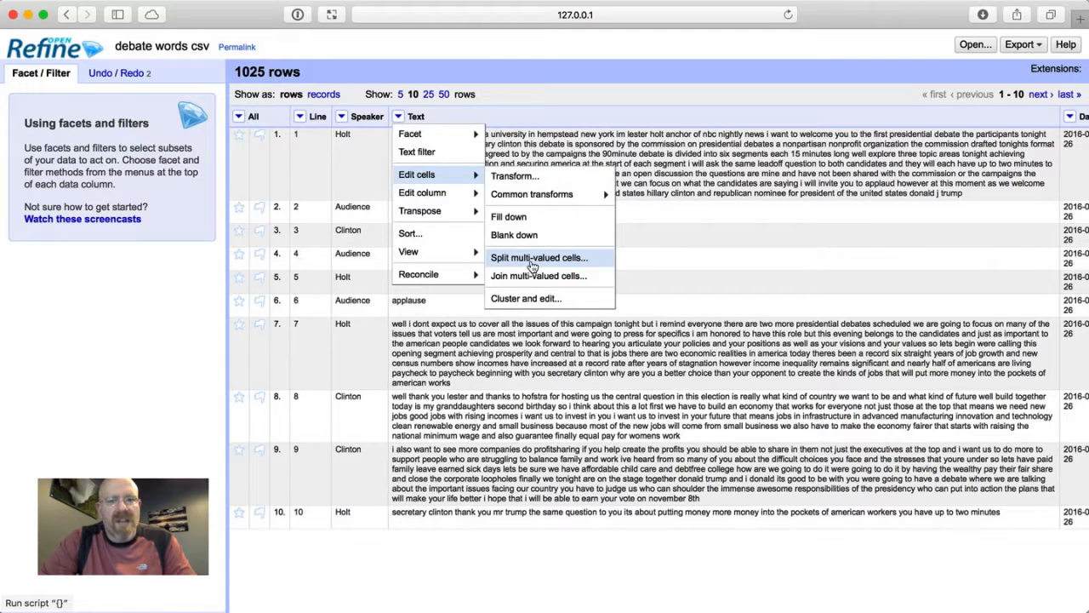
{"action": "left_click", "coordinate": [533, 258]}
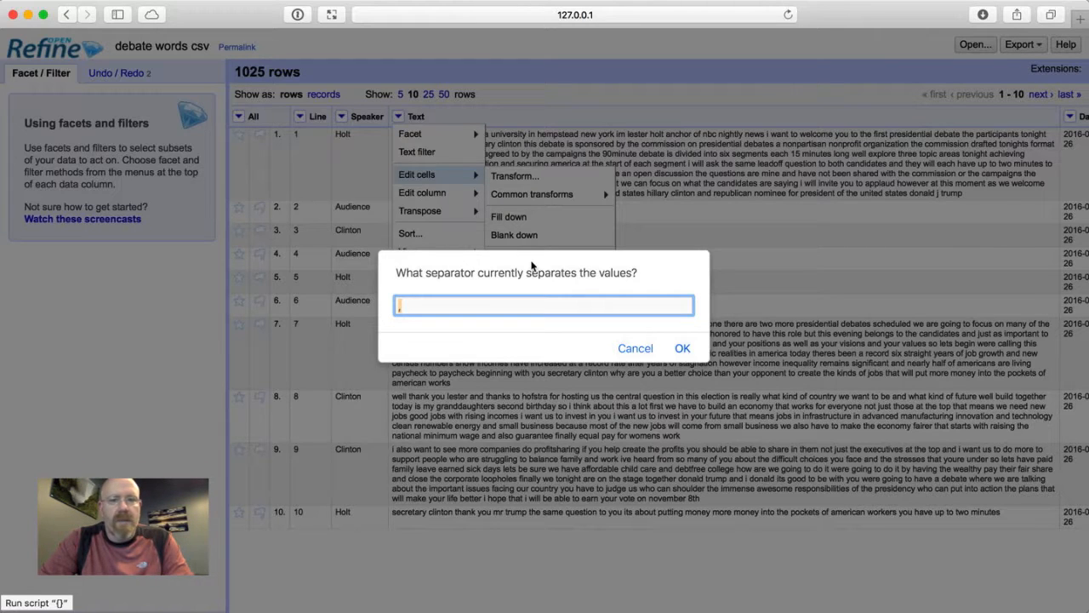
{"action": "key", "text": "BackSpace"}
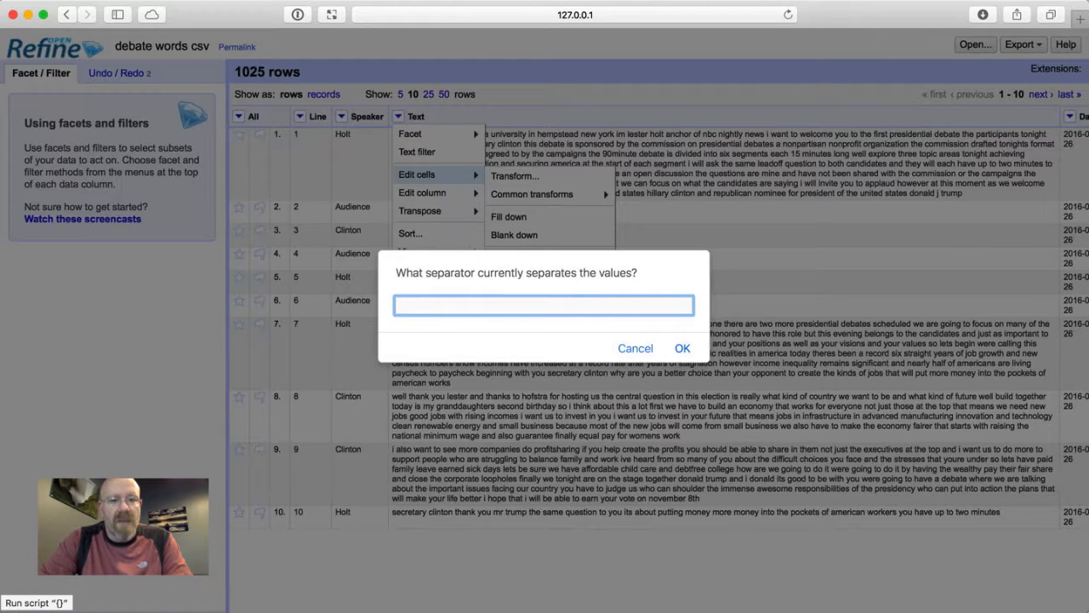
{"action": "left_click", "coordinate": [683, 348]}
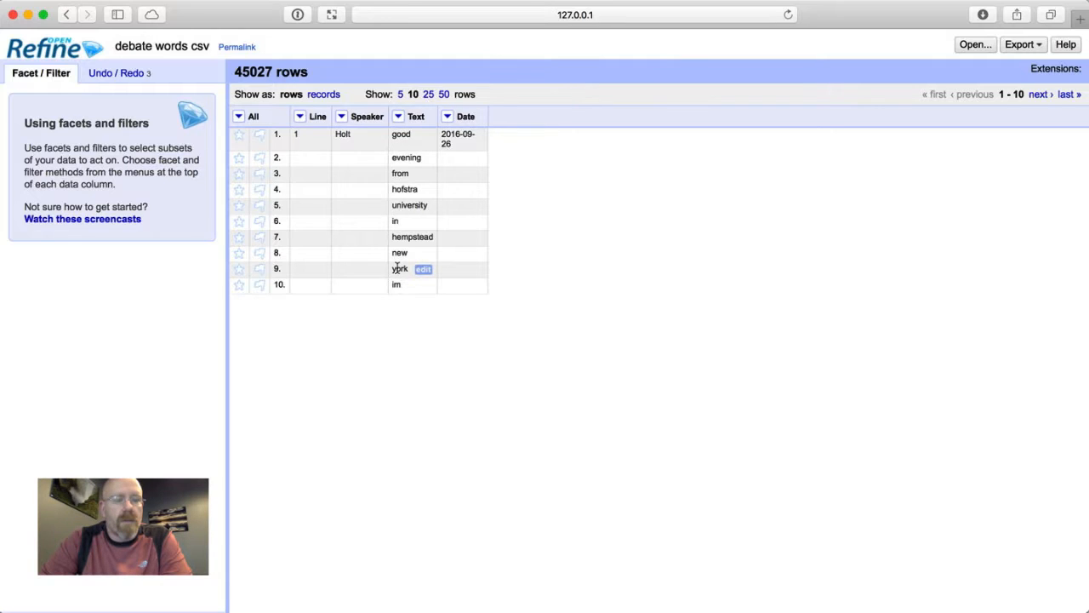
Fill down the blank cells in the Line, Speaker and Date columns.
{"action": "left_click", "coordinate": [299, 119]}
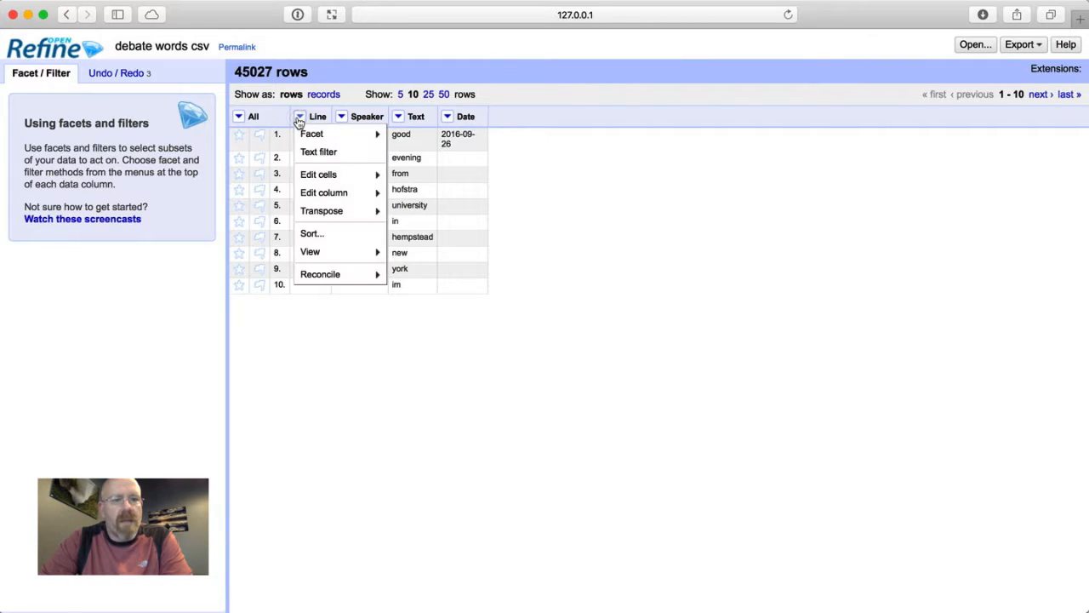
{"action": "mouse_move", "coordinate": [312, 177]}
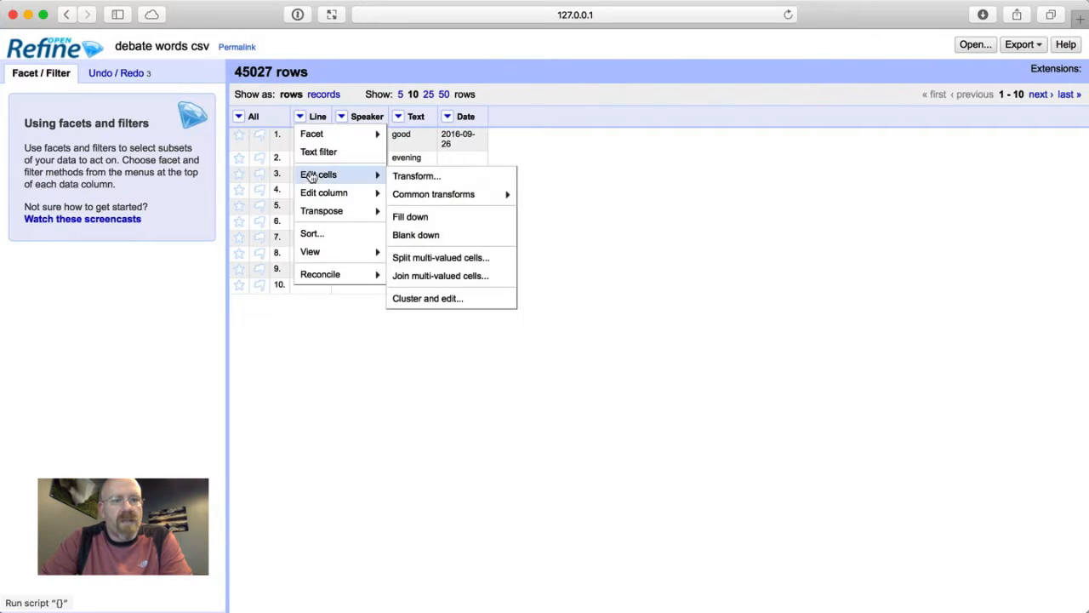
{"action": "left_click", "coordinate": [411, 219]}
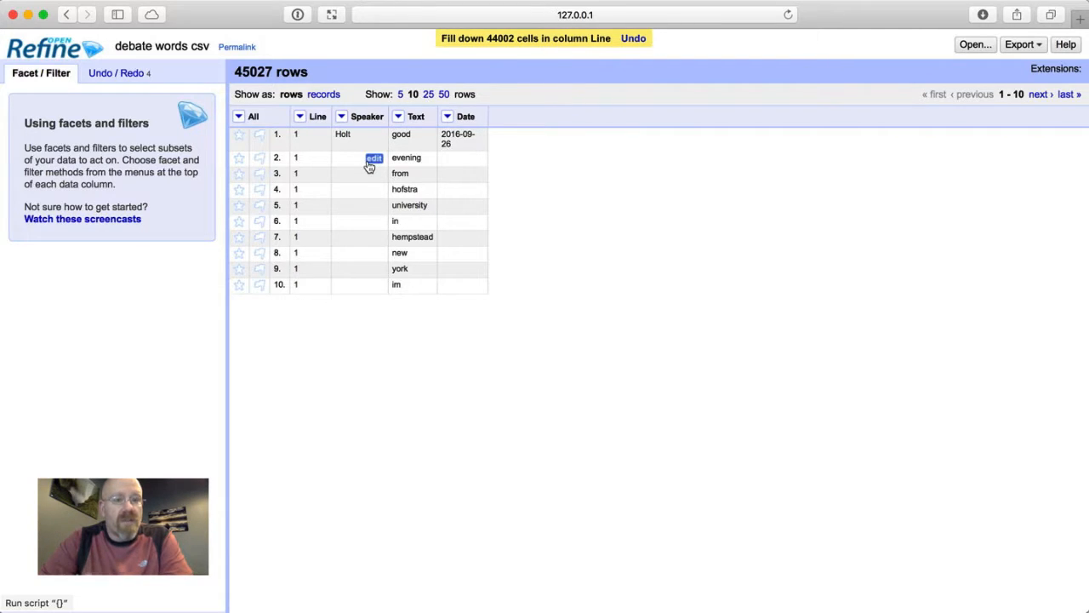
{"action": "left_click", "coordinate": [341, 116]}
{"action": "mouse_move", "coordinate": [379, 177]}
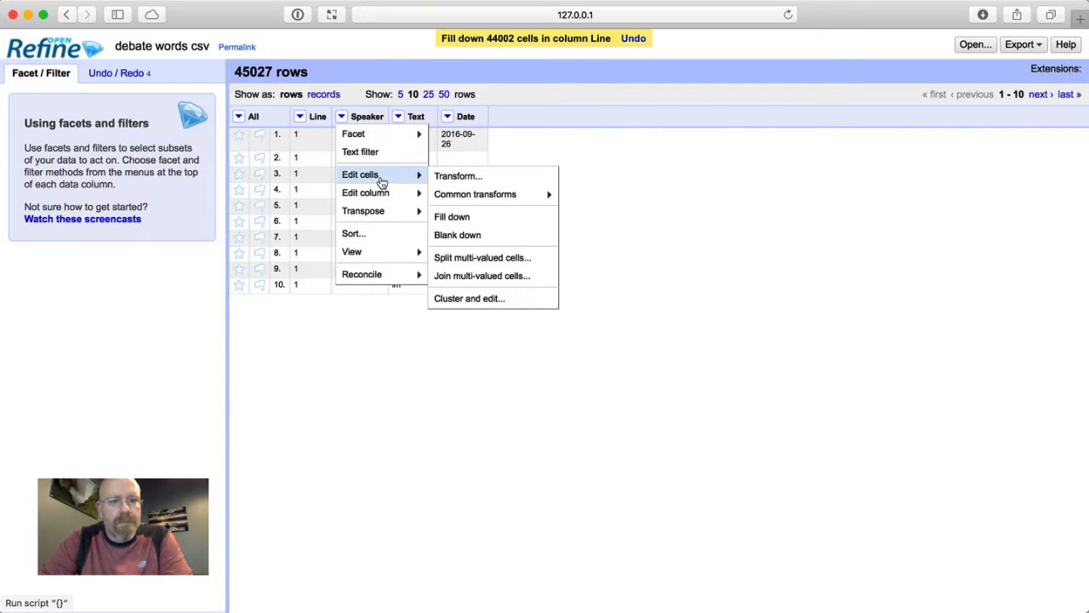
{"action": "left_click", "coordinate": [458, 217]}
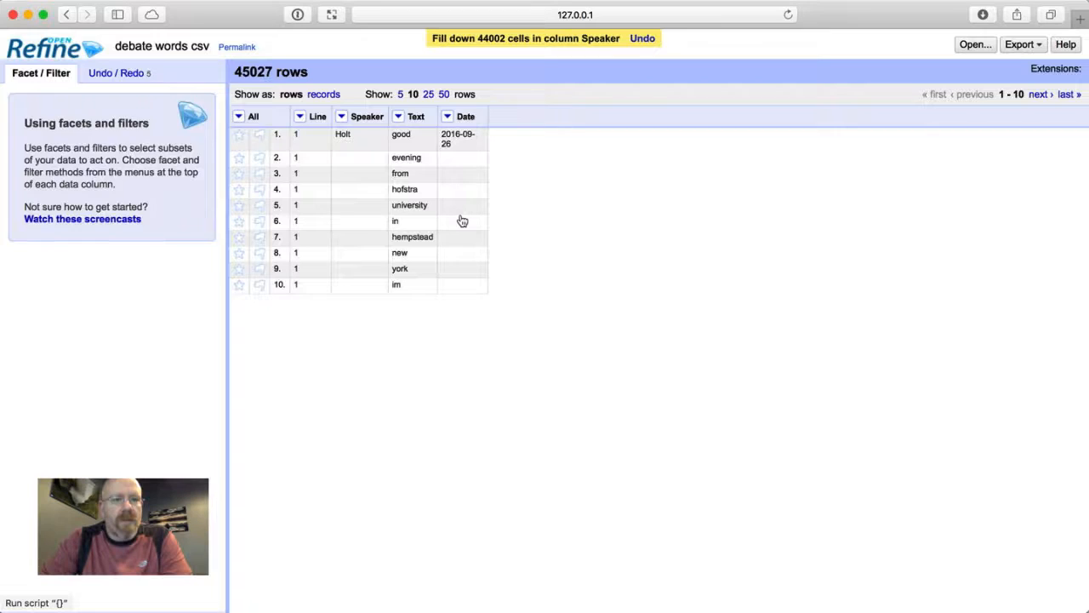
{"action": "left_click", "coordinate": [447, 117]}
{"action": "mouse_move", "coordinate": [459, 175]}
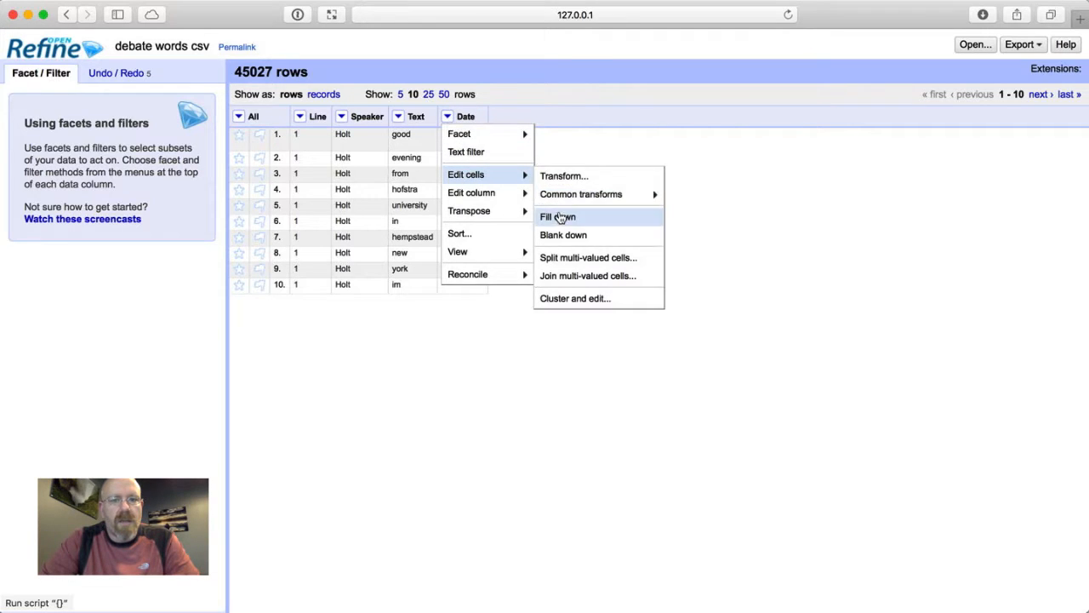
{"action": "left_click", "coordinate": [557, 217]}
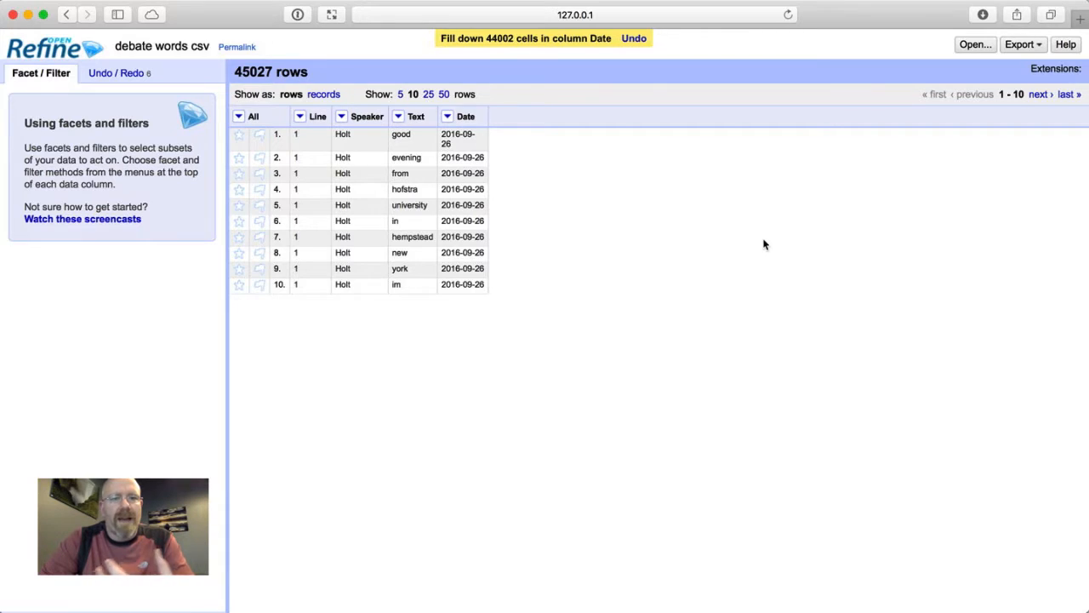
{"action": "left_click", "coordinate": [1037, 45]}
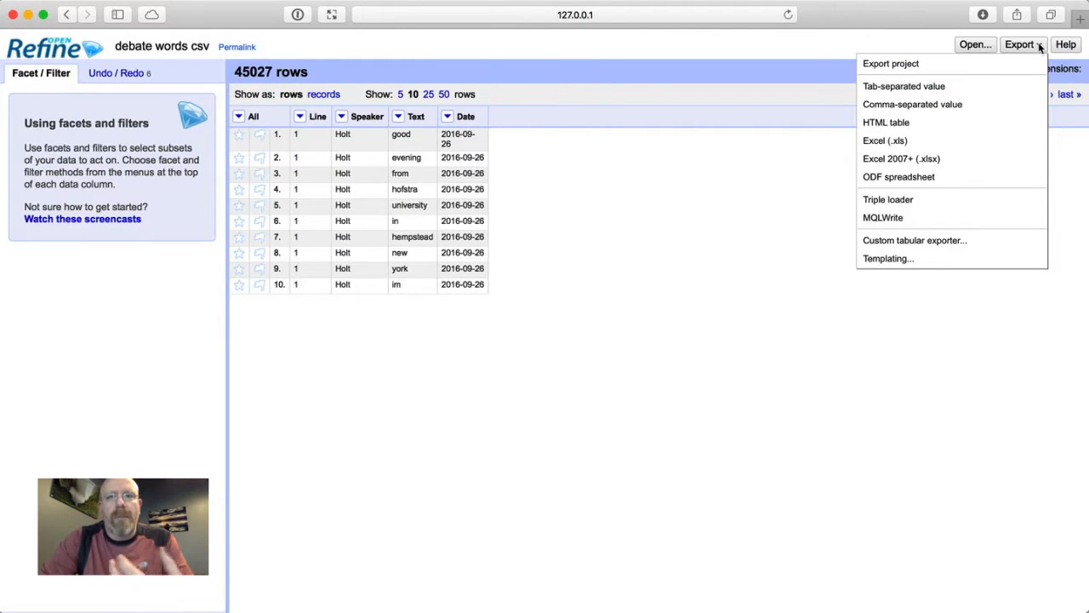
{"action": "left_click", "coordinate": [751, 379]}
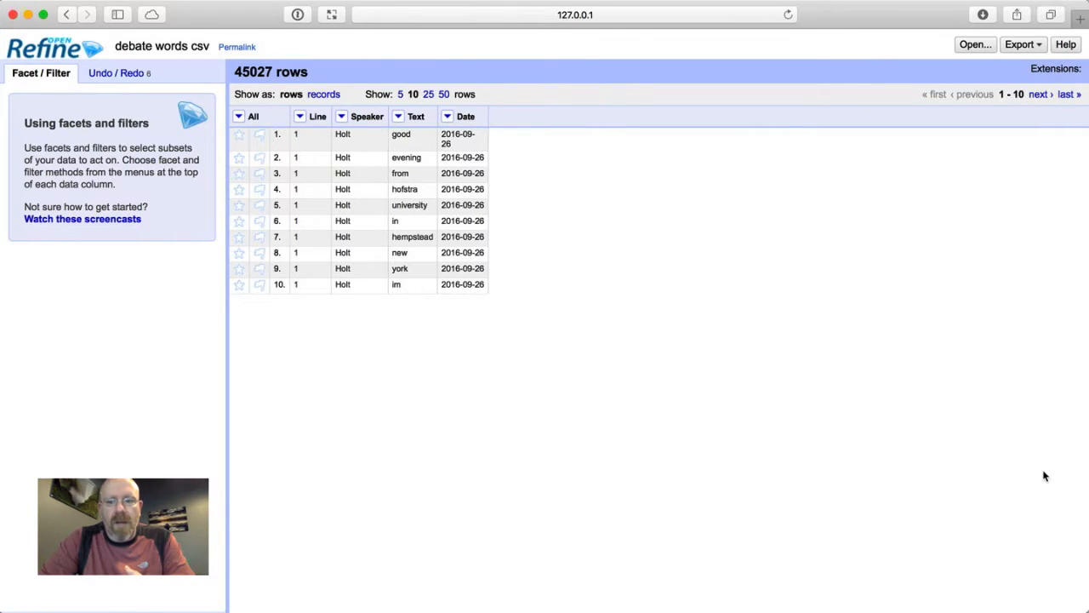
Switch to Oracle Data Visualization Desktop and open the Tag Cloud 2 project from the home page.
{"action": "mouse_move", "coordinate": [1074, 554]}
{"action": "left_click", "coordinate": [1075, 579]}
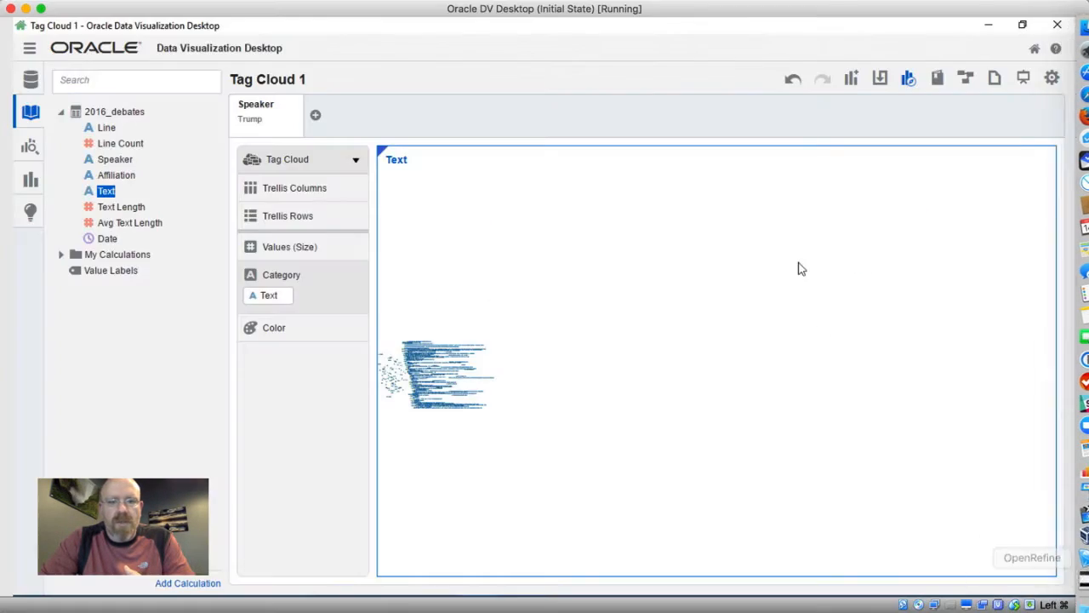
{"action": "left_click", "coordinate": [1035, 49]}
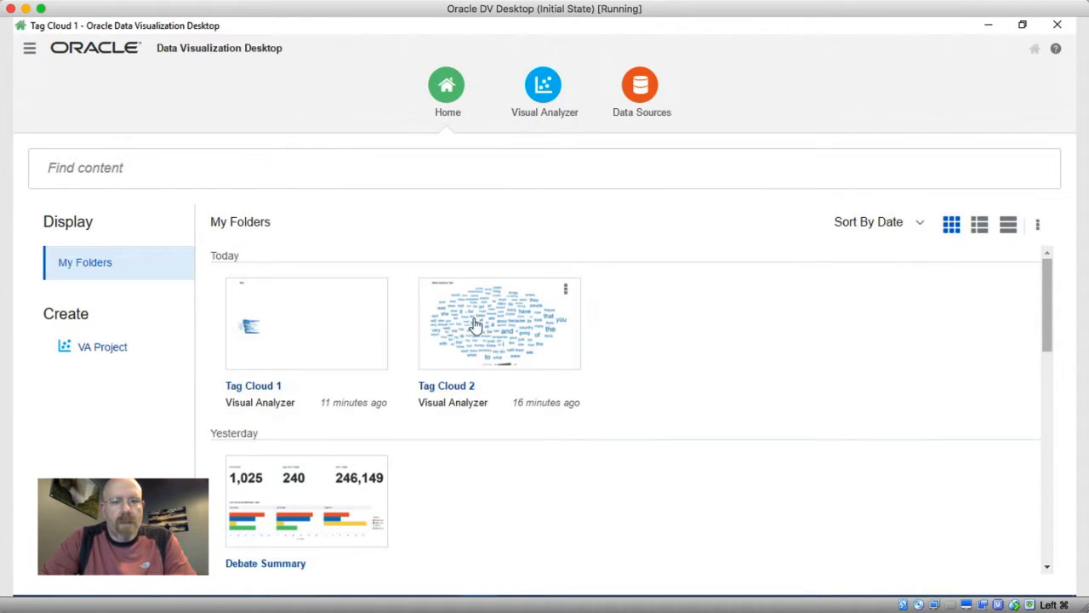
{"action": "left_click", "coordinate": [484, 325]}
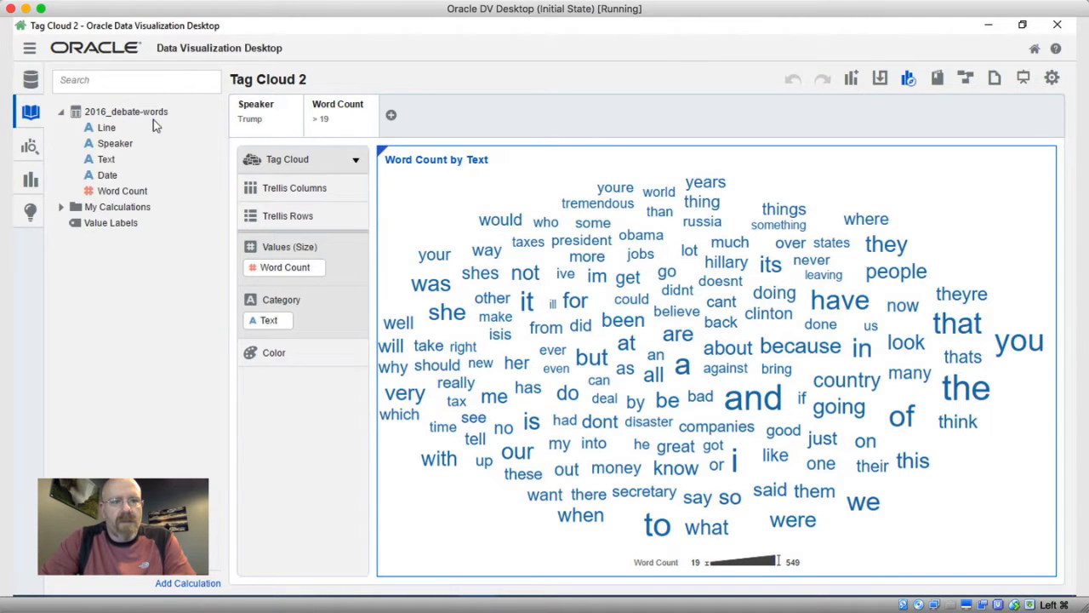
Examine the Speaker and Text fields of the 2016_debate-words dataset and the Word Count measure sizing the tag cloud.
{"action": "left_click", "coordinate": [114, 143]}
{"action": "left_click", "coordinate": [106, 160]}
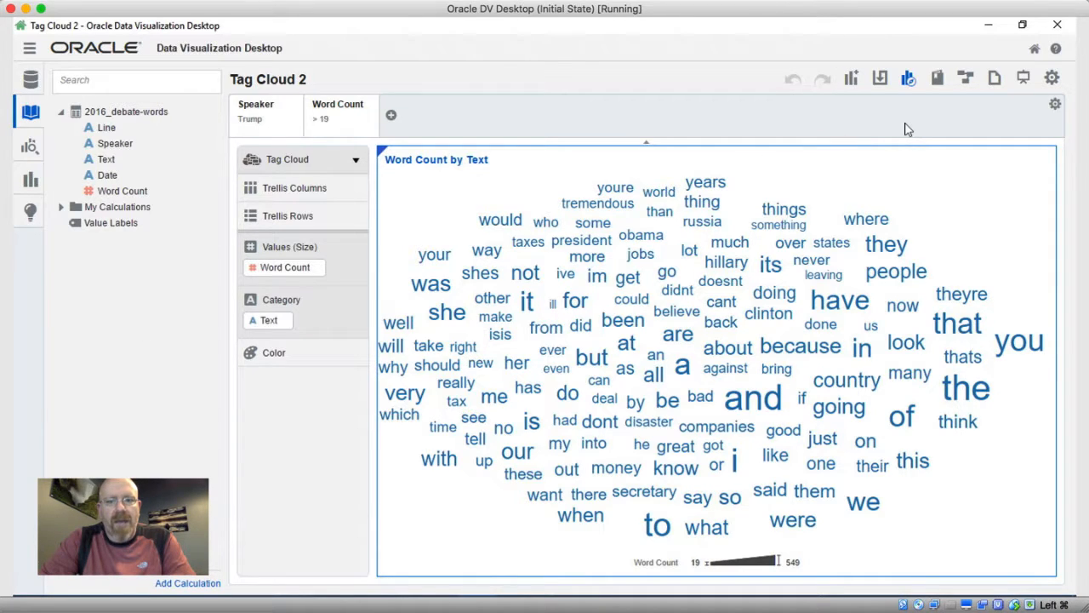
{"action": "left_click", "coordinate": [287, 269]}
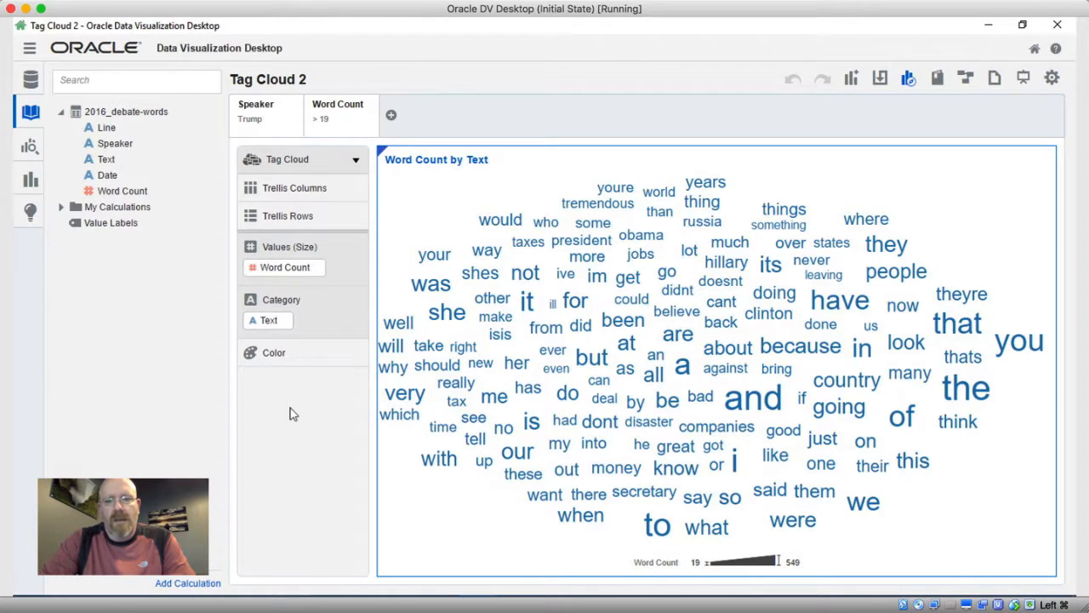